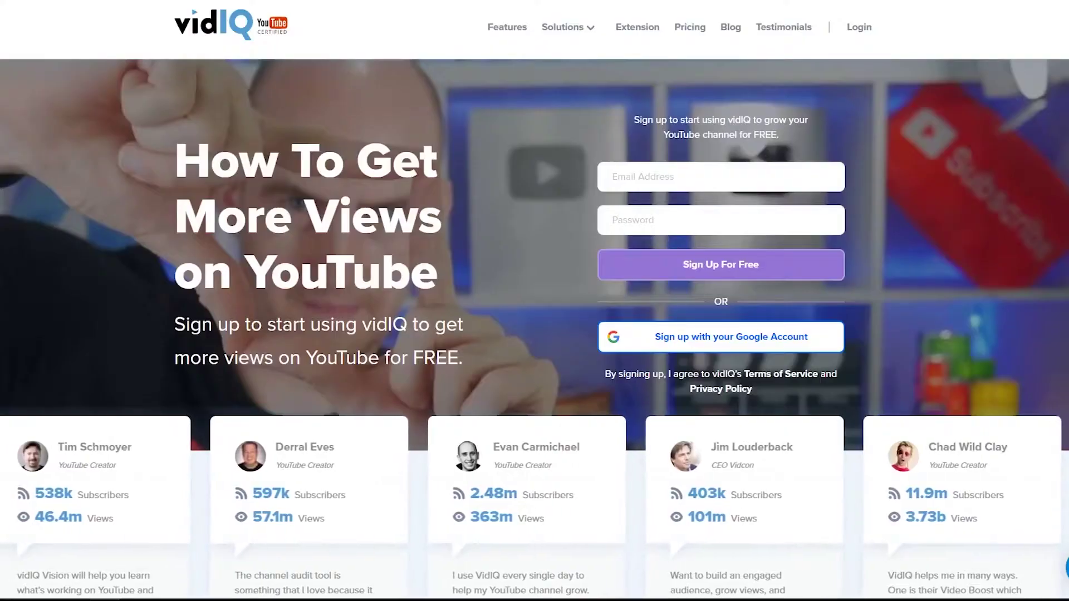
# Scroll past the homepage and dashboard panels to the Features page's Beat the Competition section
pyautogui.scroll(-8, 535, 328)
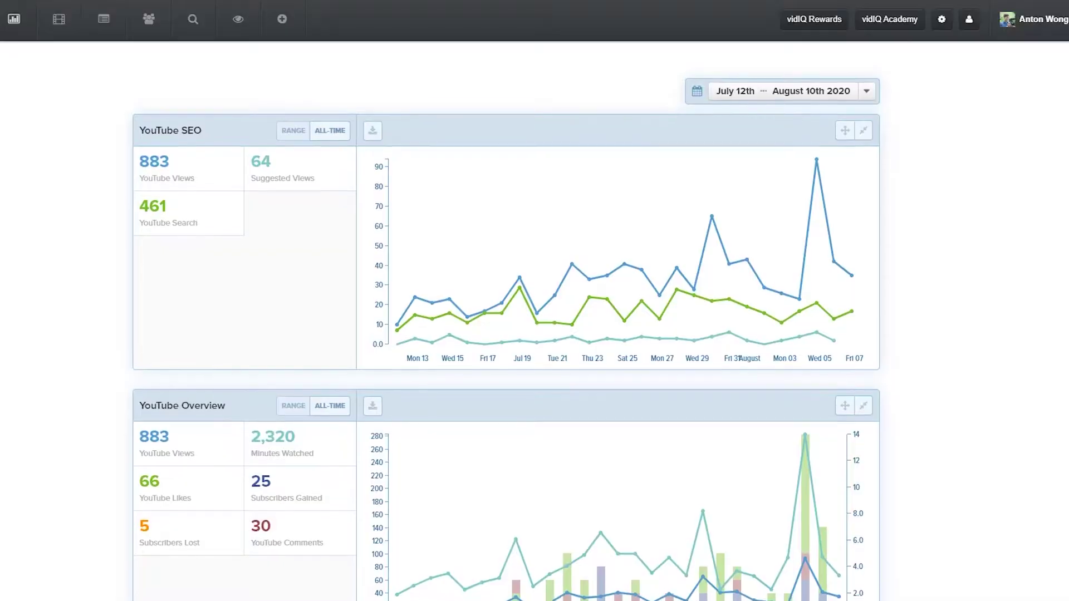
pyautogui.scroll(-3, 506, 281)
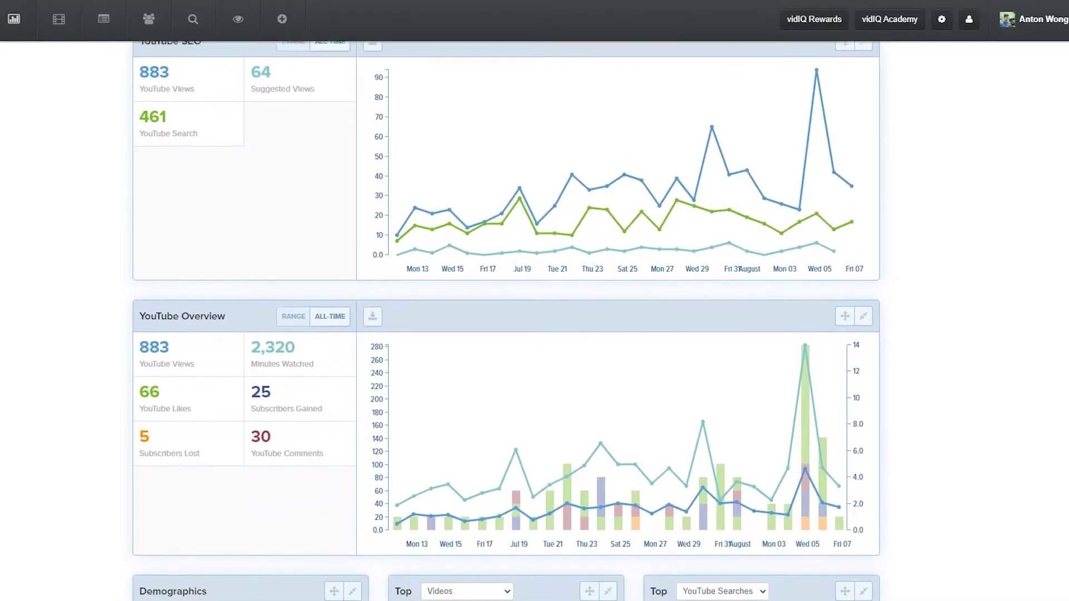
pyautogui.scroll(-6, 506, 281)
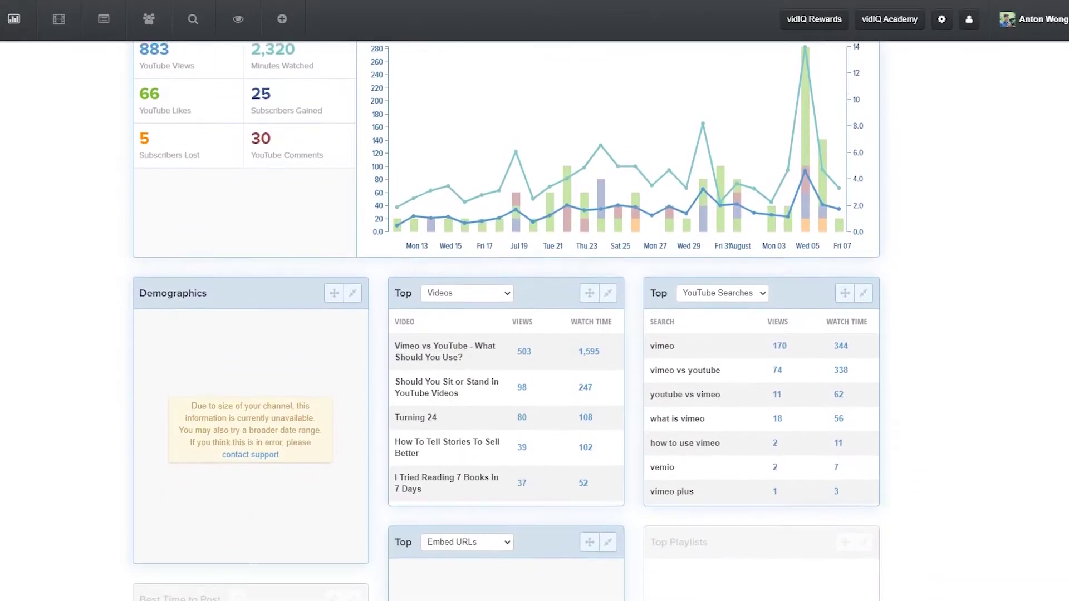
pyautogui.scroll(-5, 506, 281)
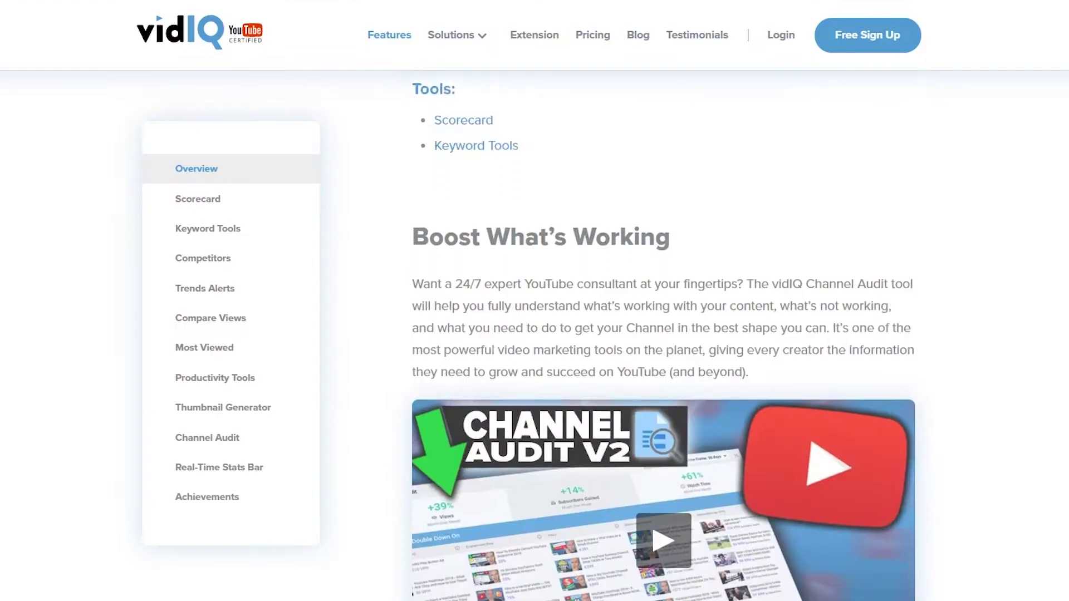
pyautogui.scroll(-8, 662, 334)
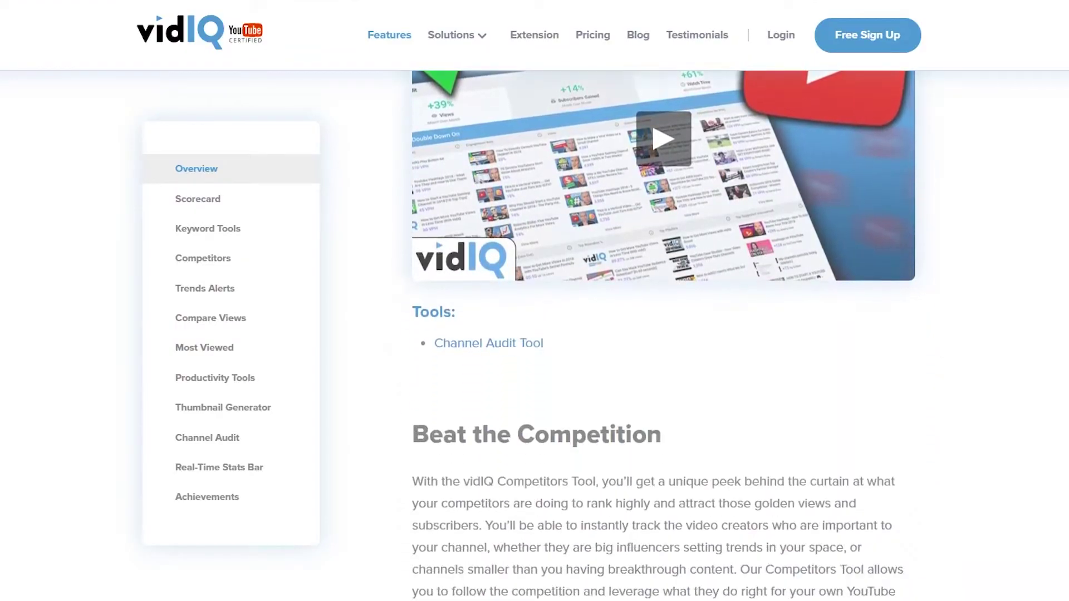
# Scroll the Pricing page back up to the Basic, Pro, Boost and Boost+ plan headers
pyautogui.scroll(-8, 663, 334)
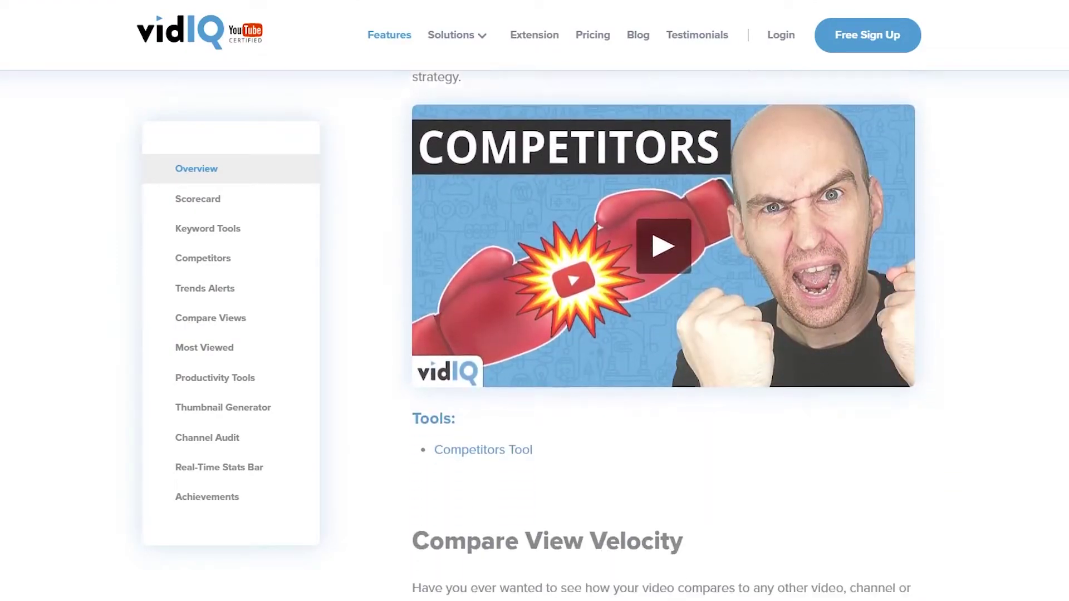
pyautogui.scroll(-3, 663, 334)
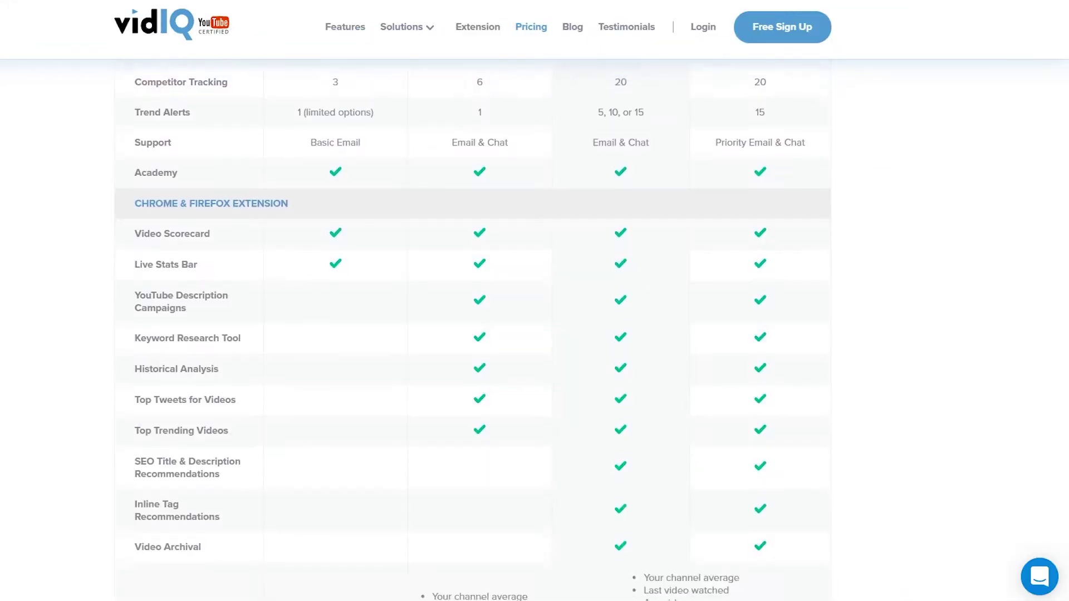
pyautogui.scroll(3, 473, 334)
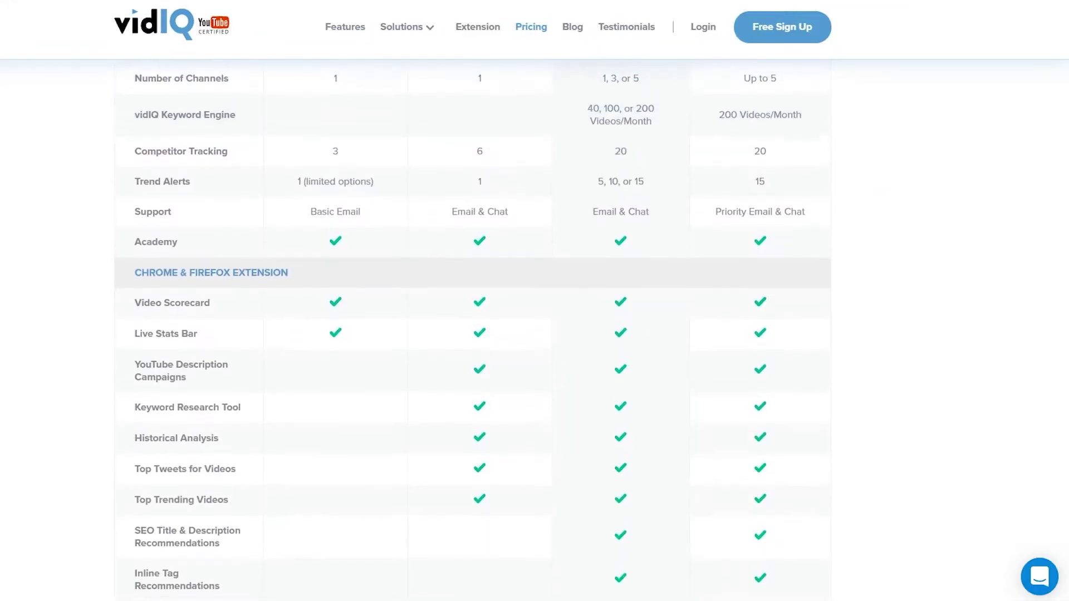
pyautogui.scroll(3, 473, 334)
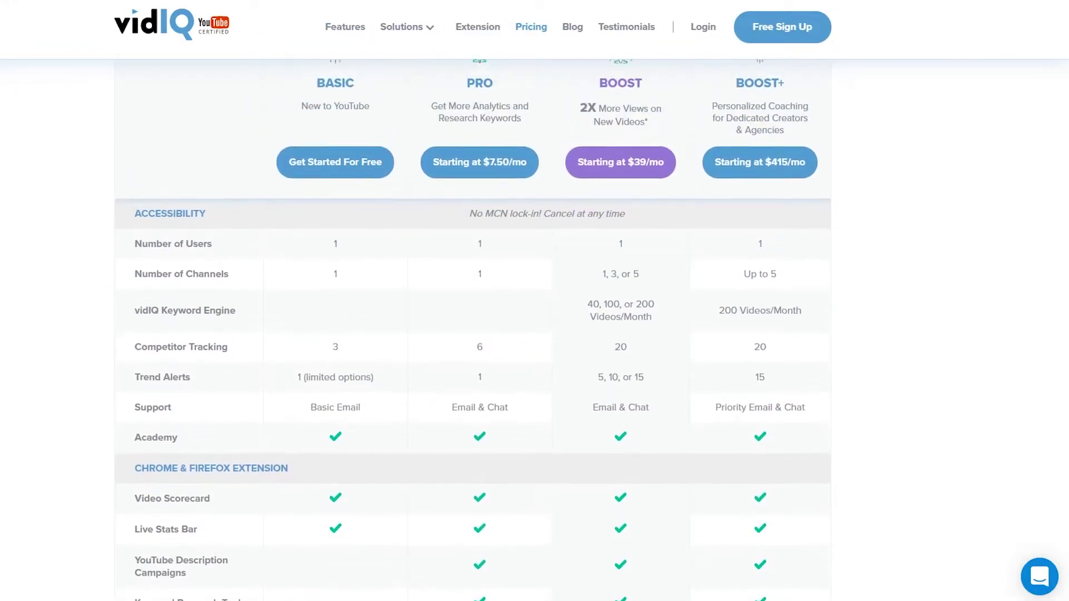
pyautogui.scroll(2, 473, 334)
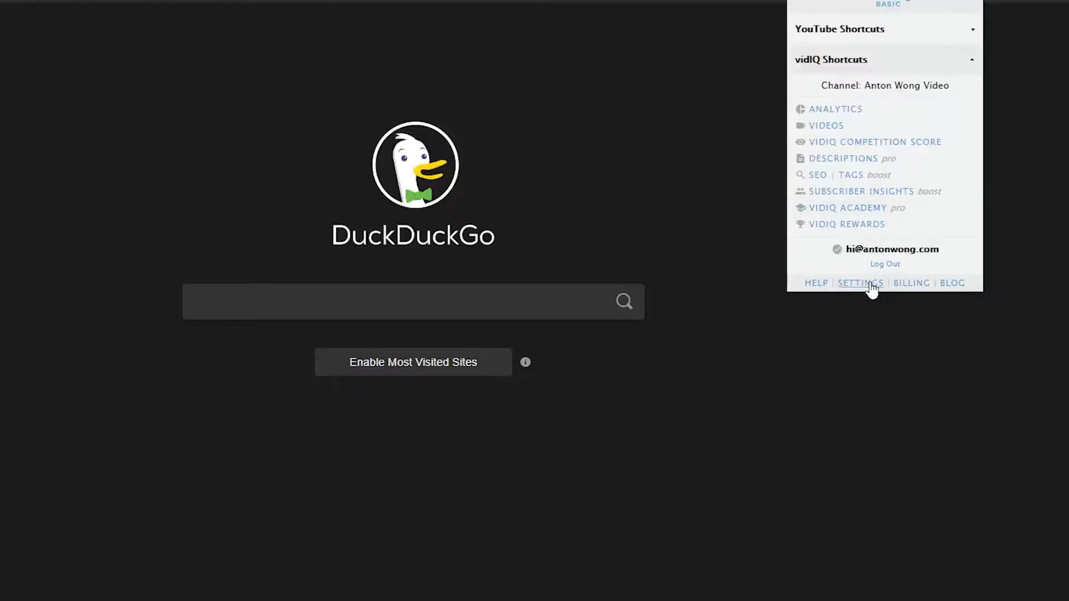
# Look over the extension settings page, then bring up YouTube's vidIQ channel stats dropdown
pyautogui.click(871, 284)
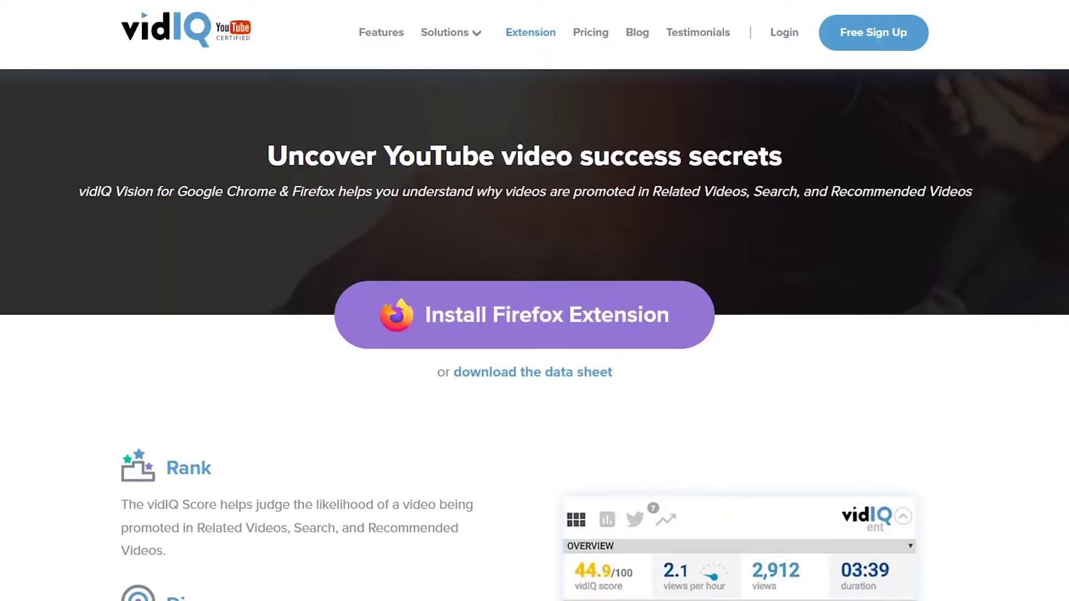
pyautogui.scroll(-2, 535, 334)
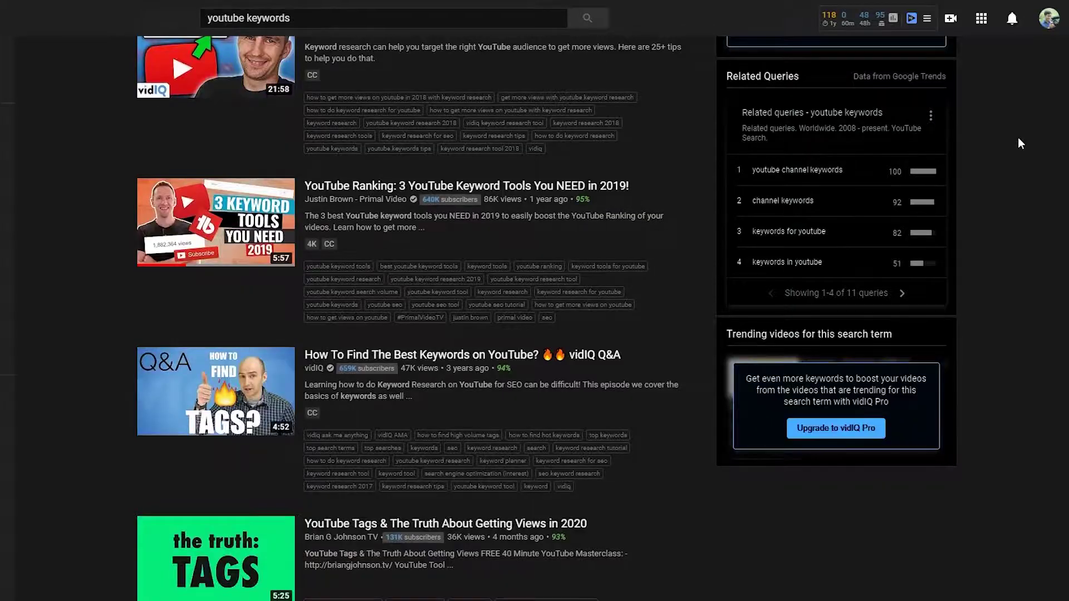
pyautogui.scroll(5, 969, 130)
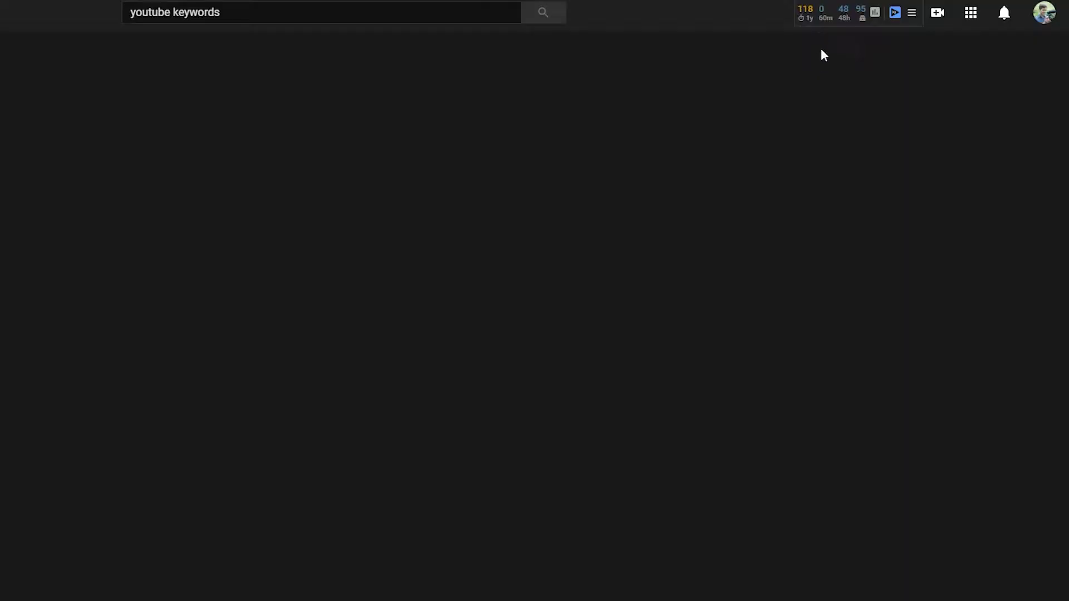
pyautogui.moveTo(850, 16)
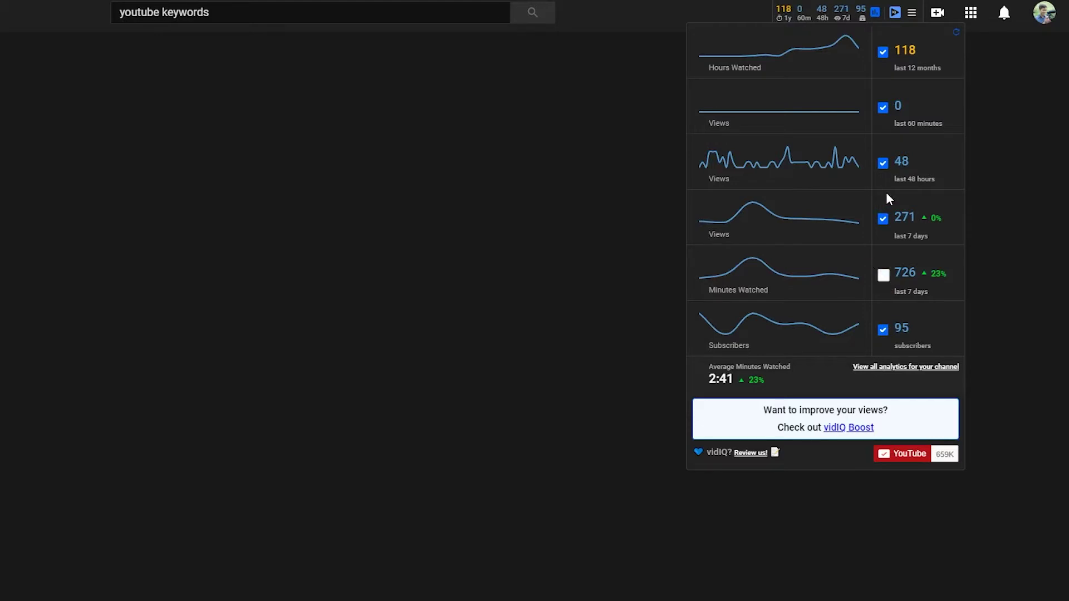
# Uncheck the Minutes Watched last 7 days stat (726) in the vidIQ stats dropdown
pyautogui.click(882, 220)
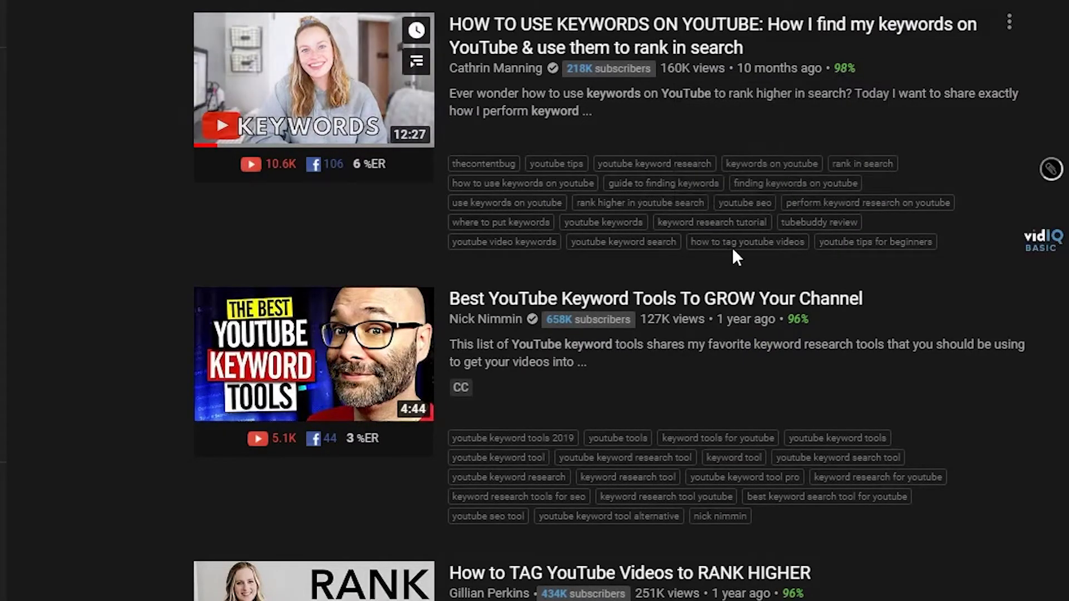
pyautogui.scroll(-2, 733, 247)
pyautogui.moveTo(790, 226)
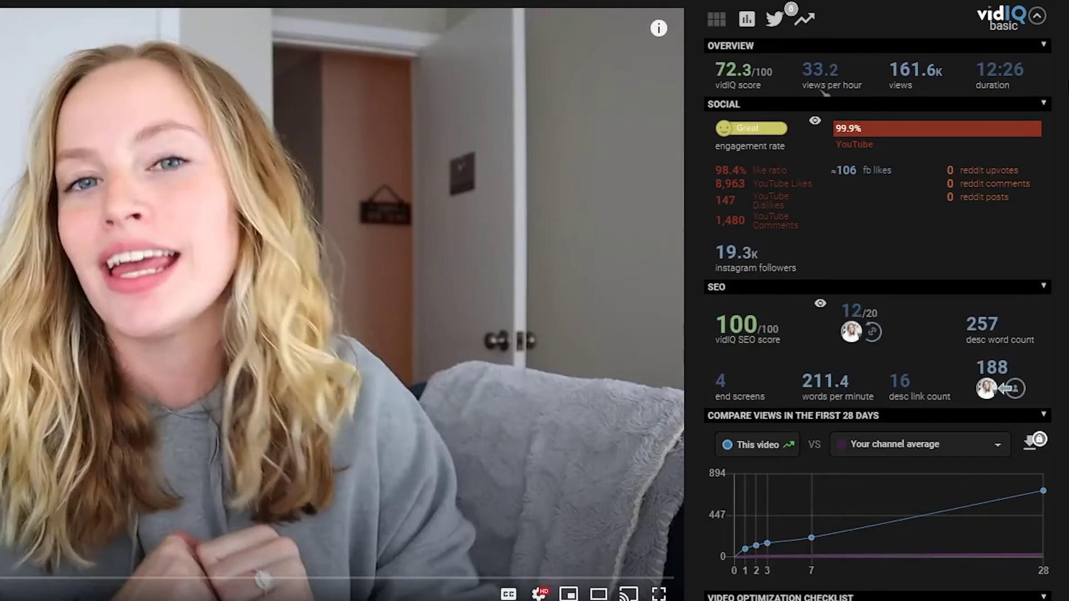
# Review the vidIQ scorecard metrics shown for the video
pyautogui.moveTo(743, 72)
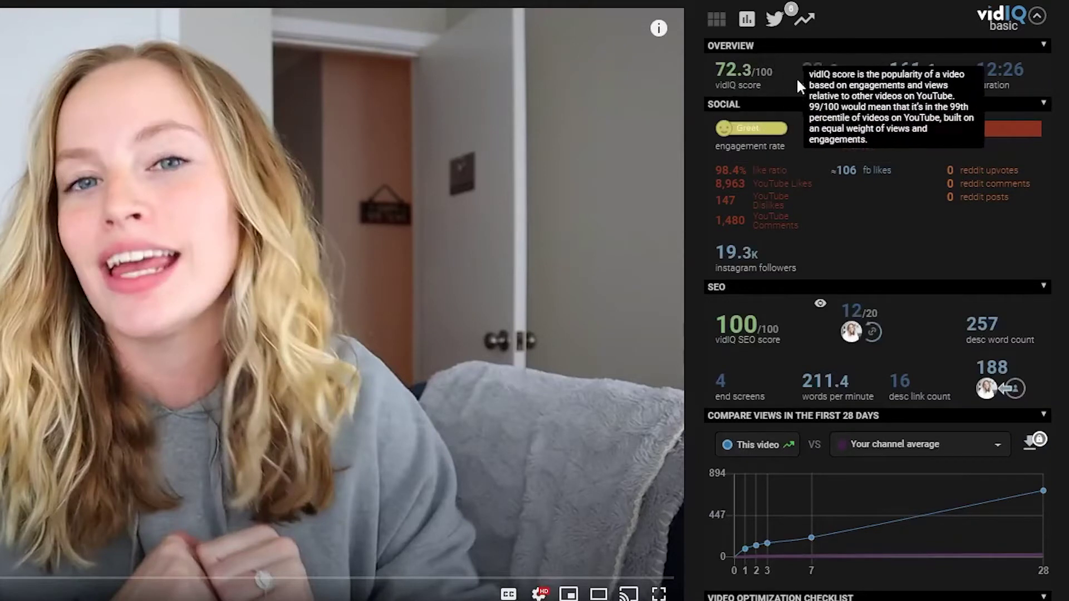
pyautogui.scroll(-1, 748, 45)
pyautogui.moveTo(748, 45)
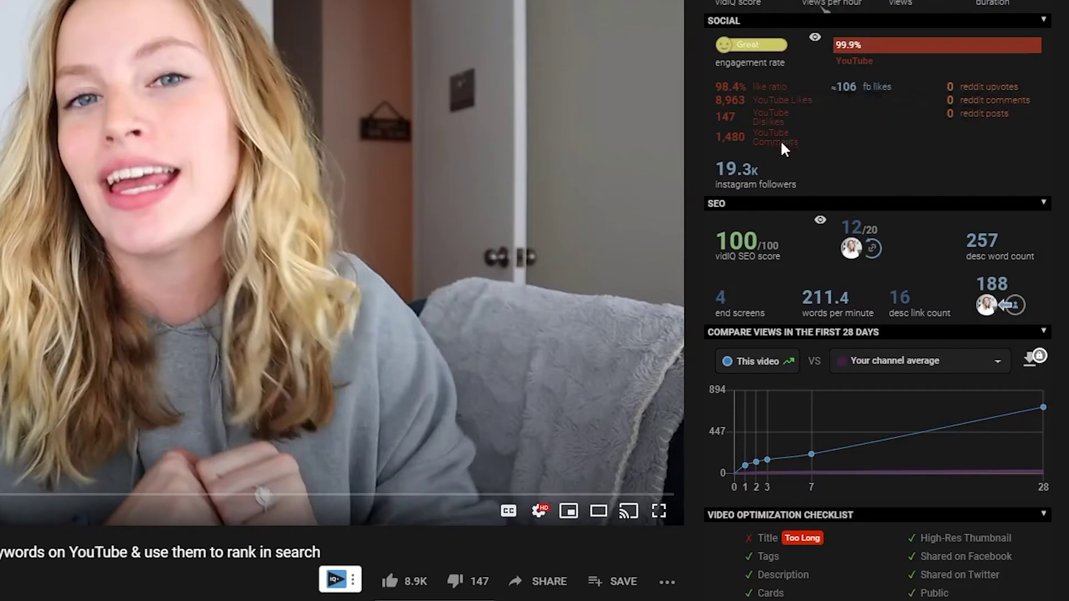
pyautogui.moveTo(749, 245)
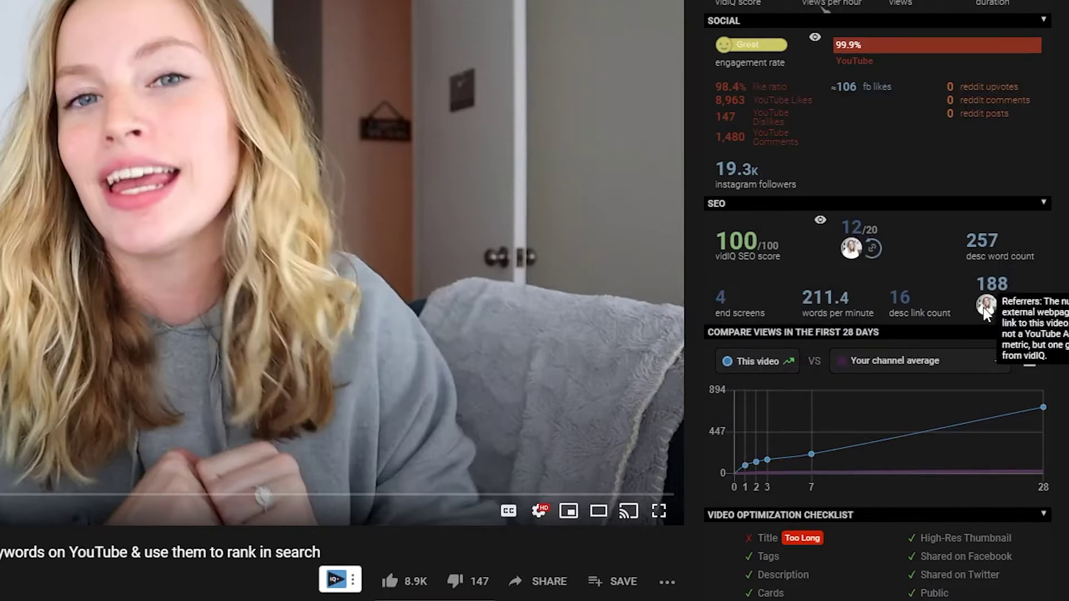
# Scroll to the video's tags and research one tag's keywords on YouTube
pyautogui.scroll(-3, 966, 303)
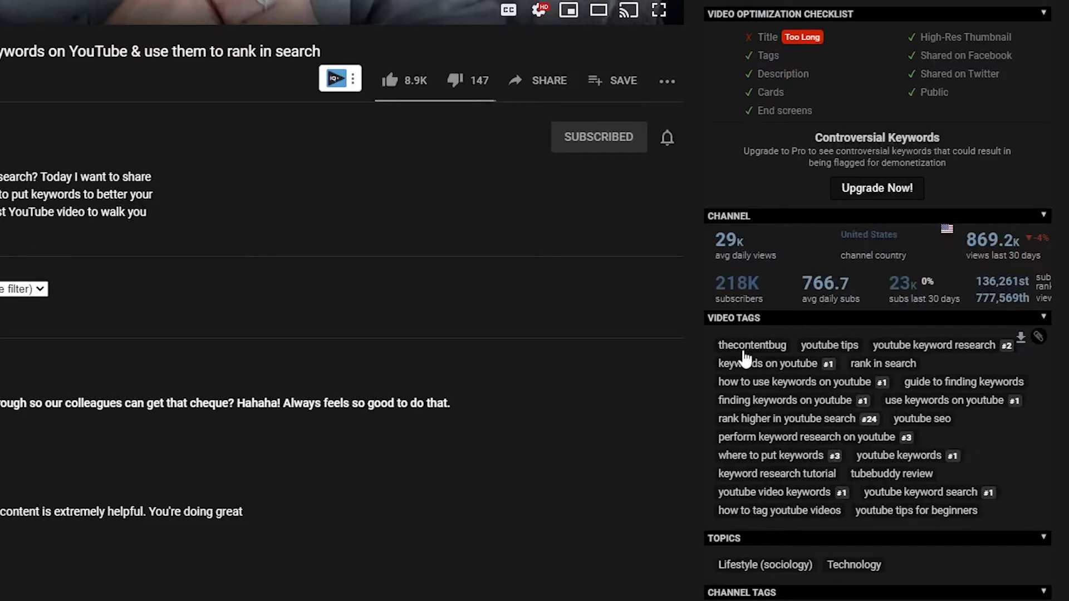
pyautogui.scroll(-2, 804, 292)
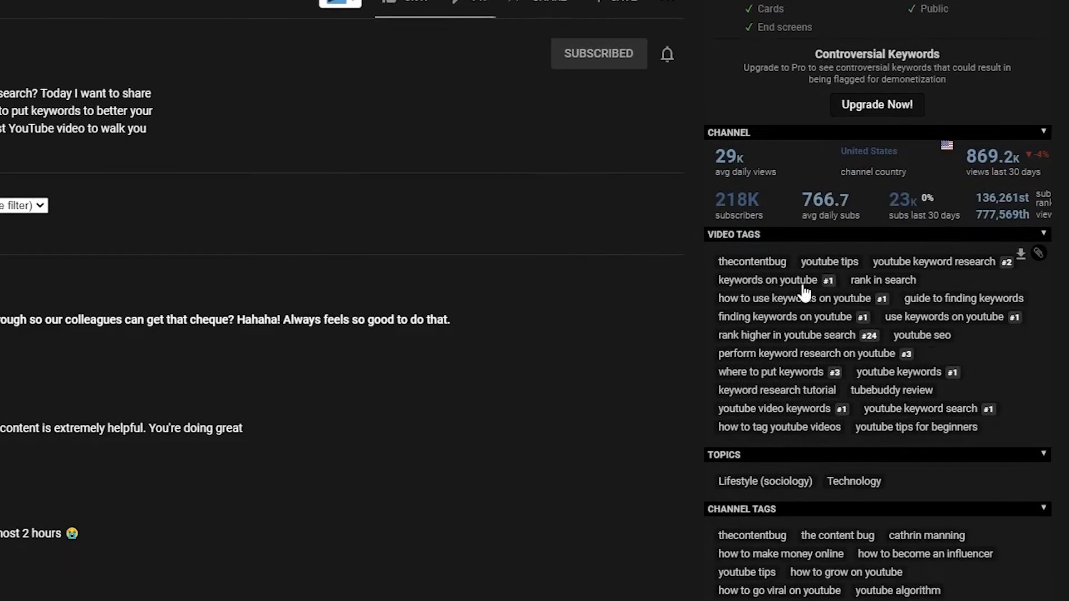
pyautogui.click(802, 286)
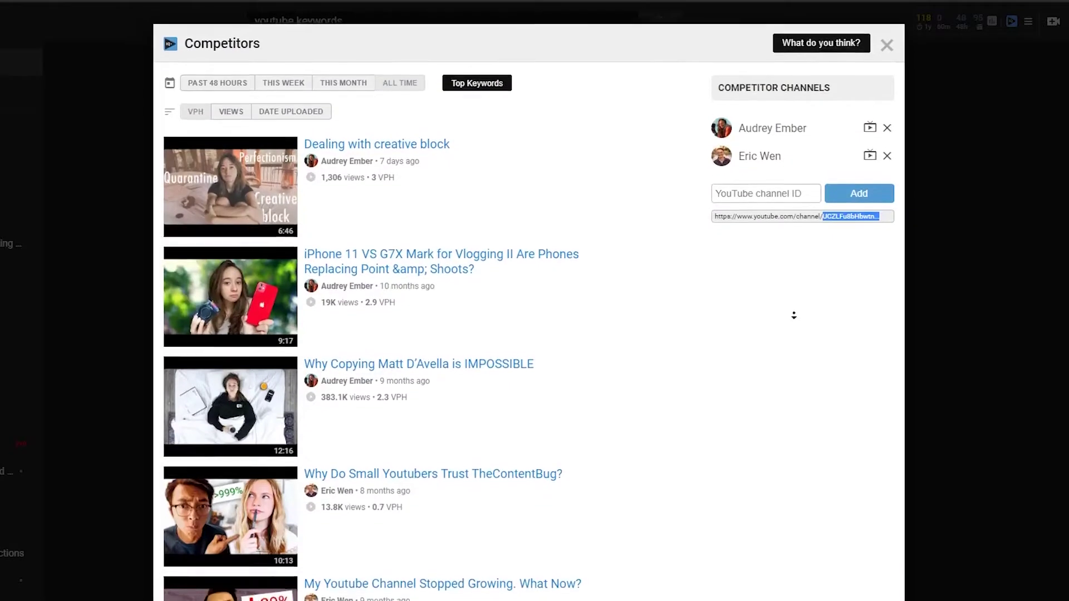
# Add 'video making' as a tag chip on the P1030669 upload
pyautogui.scroll(-3, 792, 322)
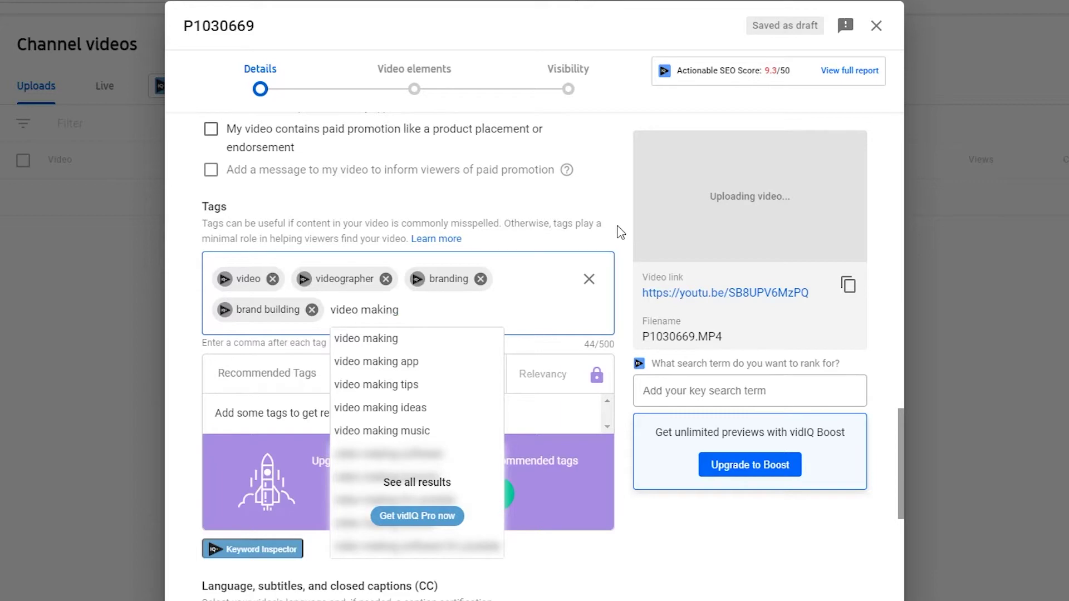
pyautogui.press('Return')
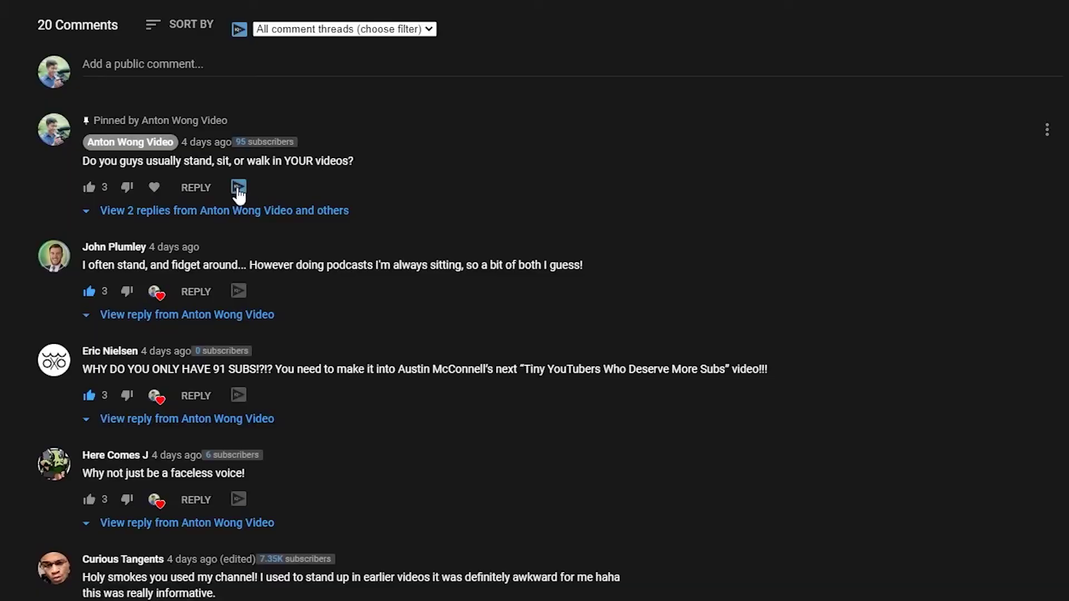
# Start a new comment template, then filter to a commenter's comments that have no replies
pyautogui.click(239, 190)
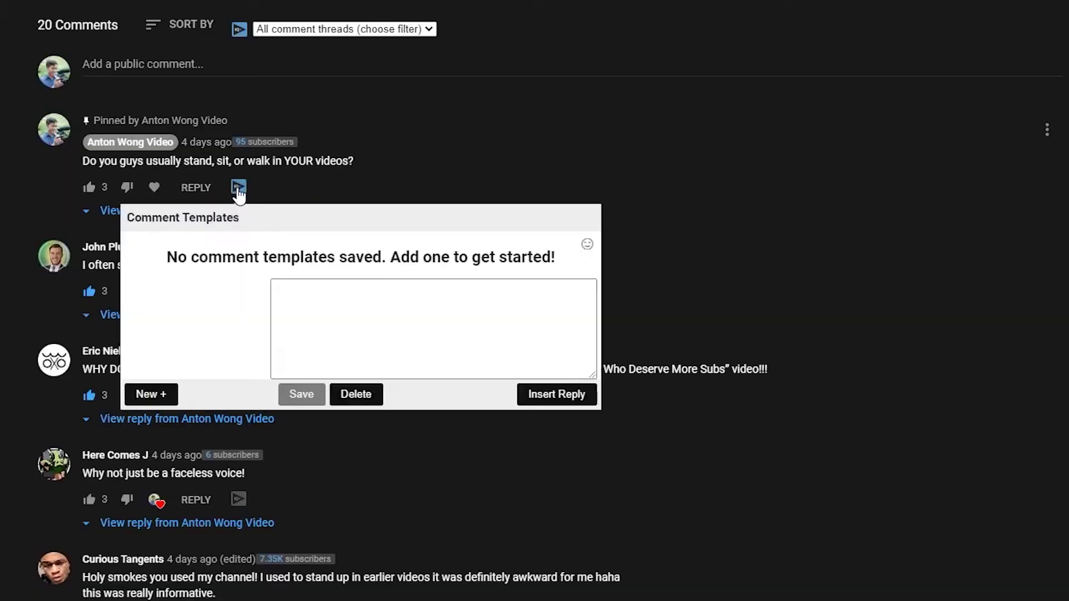
pyautogui.click(314, 343)
pyautogui.write('te')
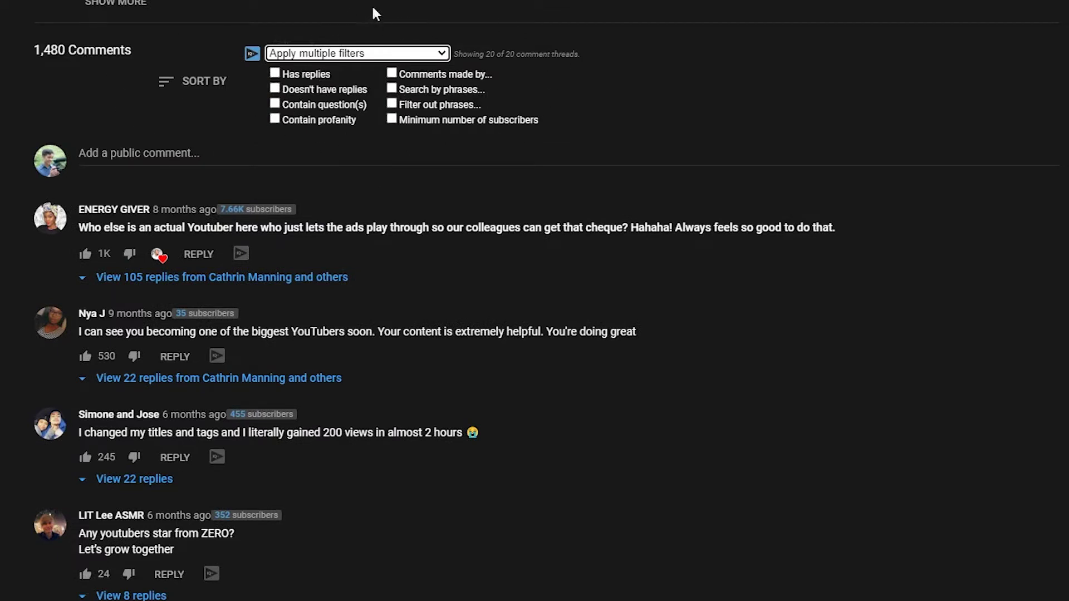
pyautogui.click(416, 78)
pyautogui.click(339, 88)
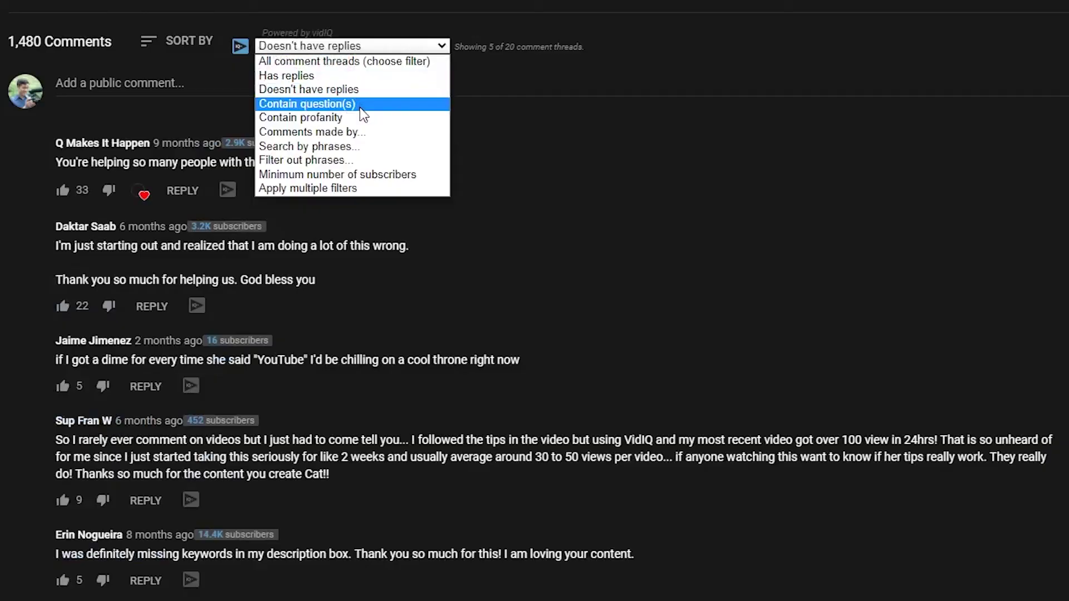
# Filter comments to those containing questions, leaving 3 of 20 threads
pyautogui.click(362, 104)
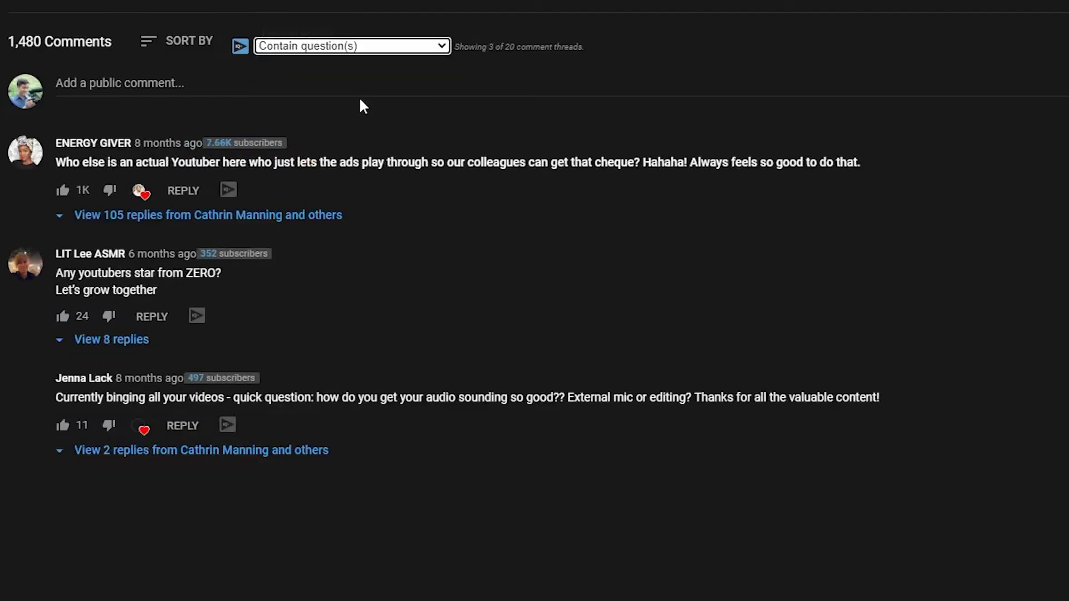
pyautogui.click(369, 48)
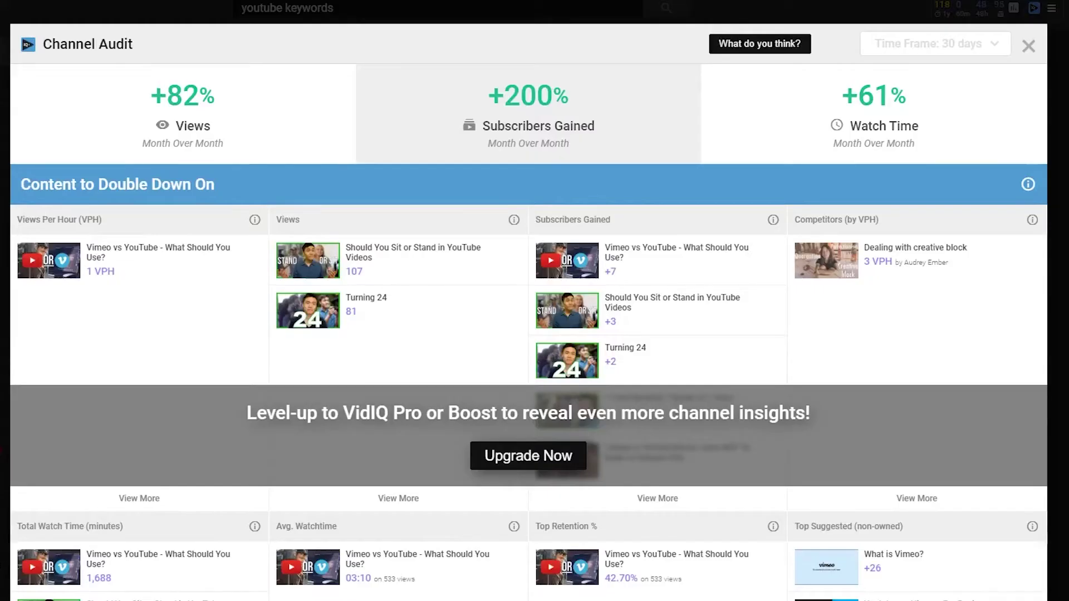
# Scroll the Channel Audit from Content to Double Down On down to Average Metrics Over the Last 30 Days
pyautogui.scroll(-2, 529, 312)
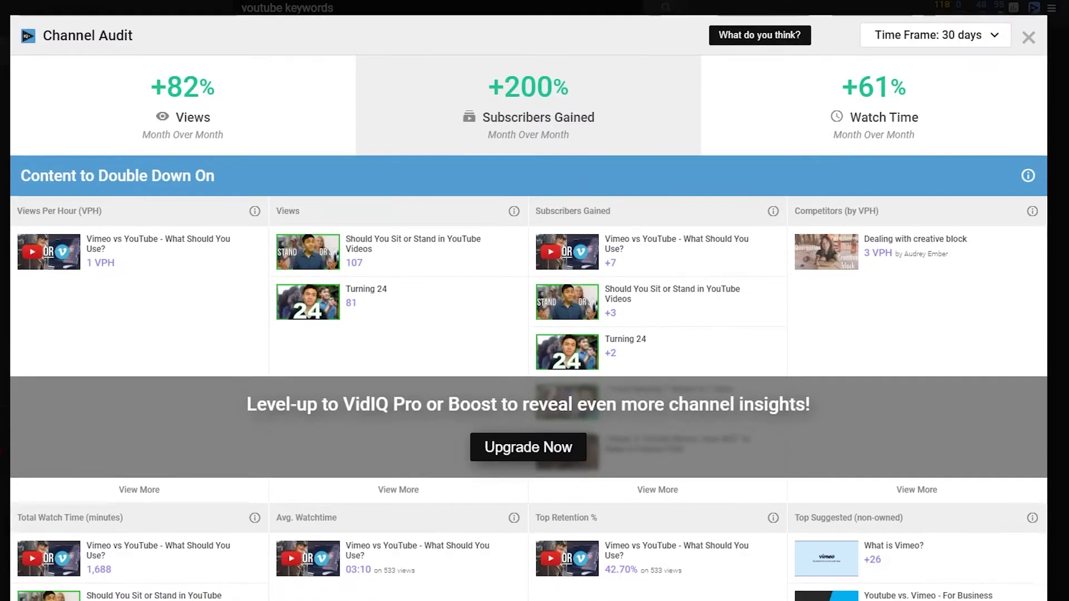
pyautogui.scroll(-3, 529, 312)
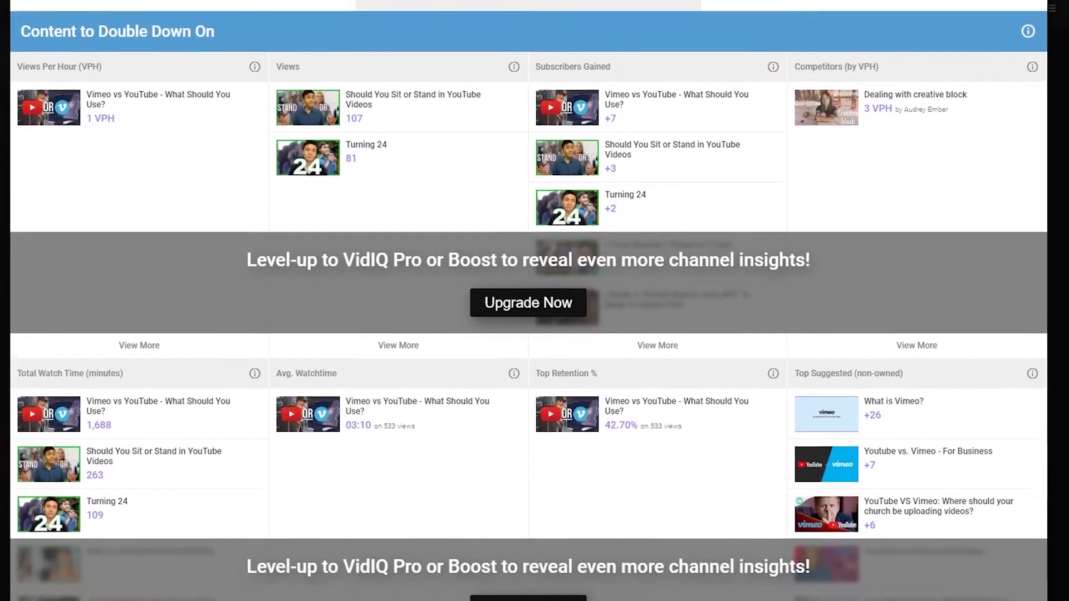
pyautogui.scroll(-3, 529, 312)
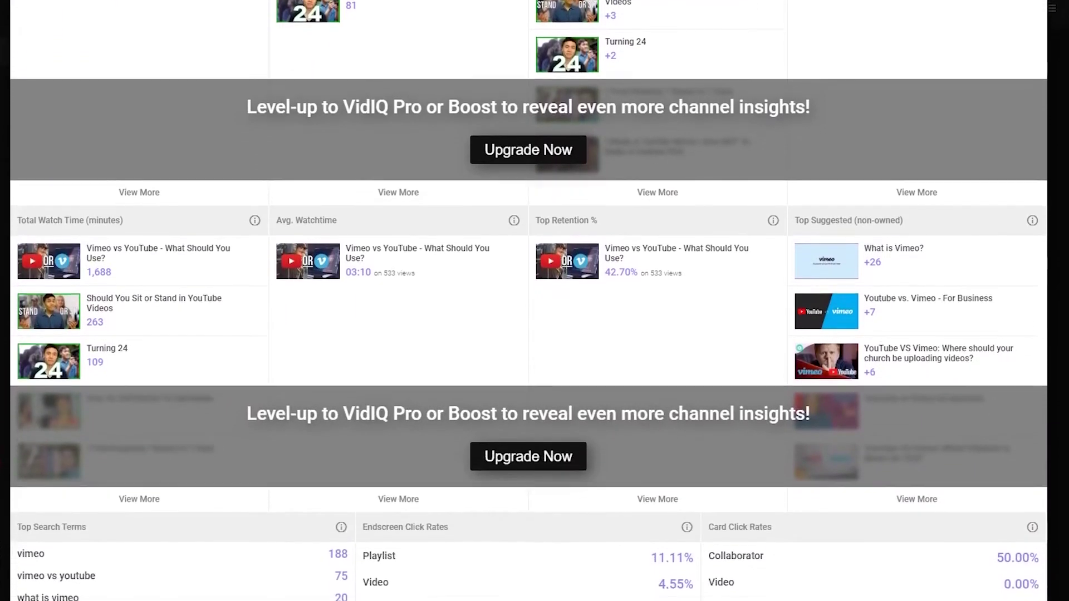
pyautogui.scroll(-3, 529, 311)
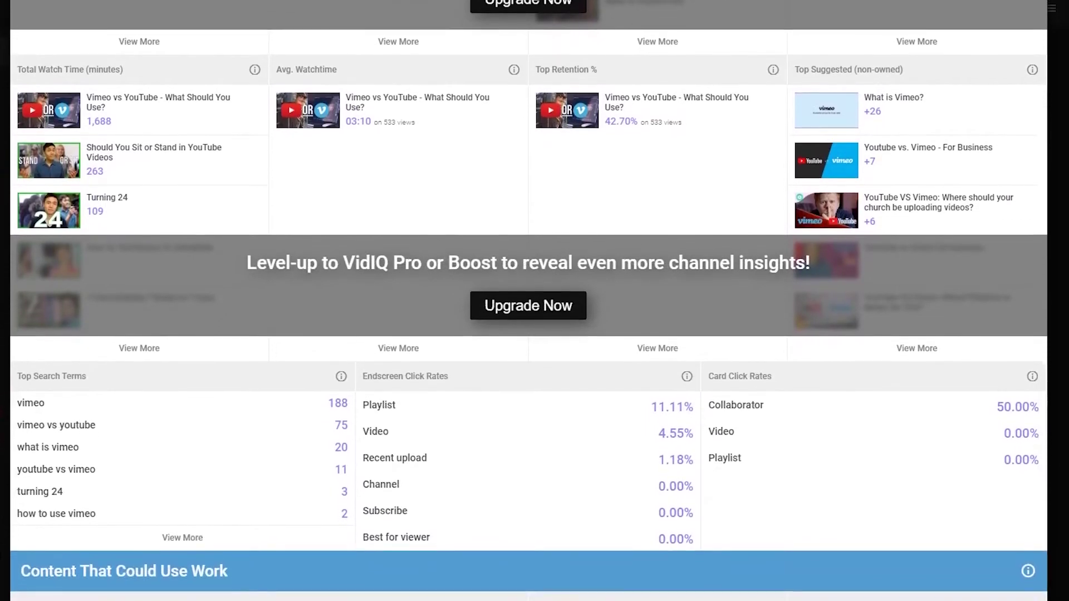
pyautogui.scroll(-3, 529, 312)
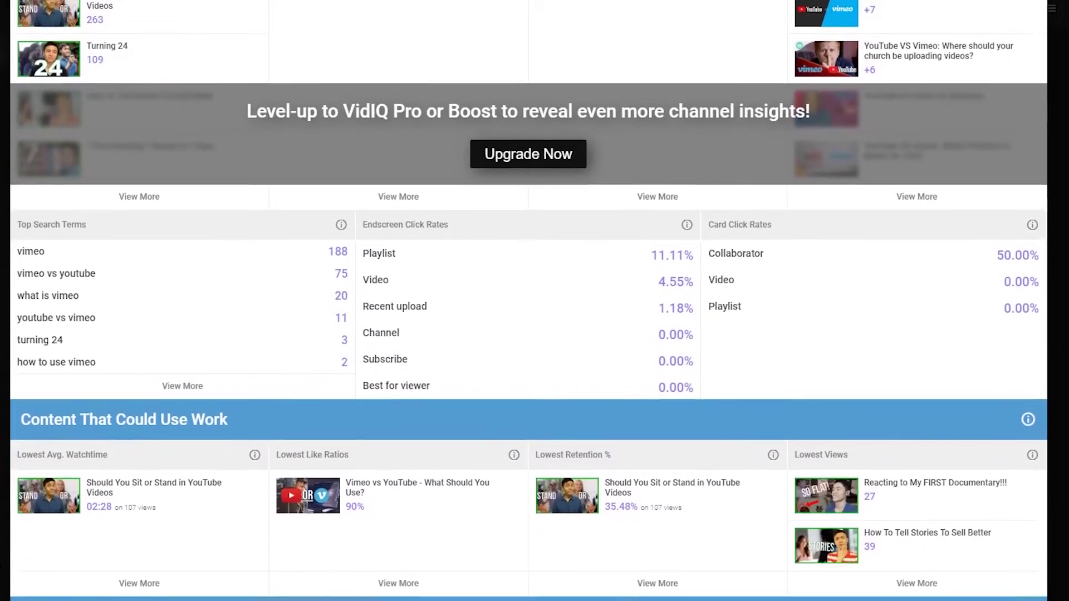
pyautogui.scroll(-3, 529, 312)
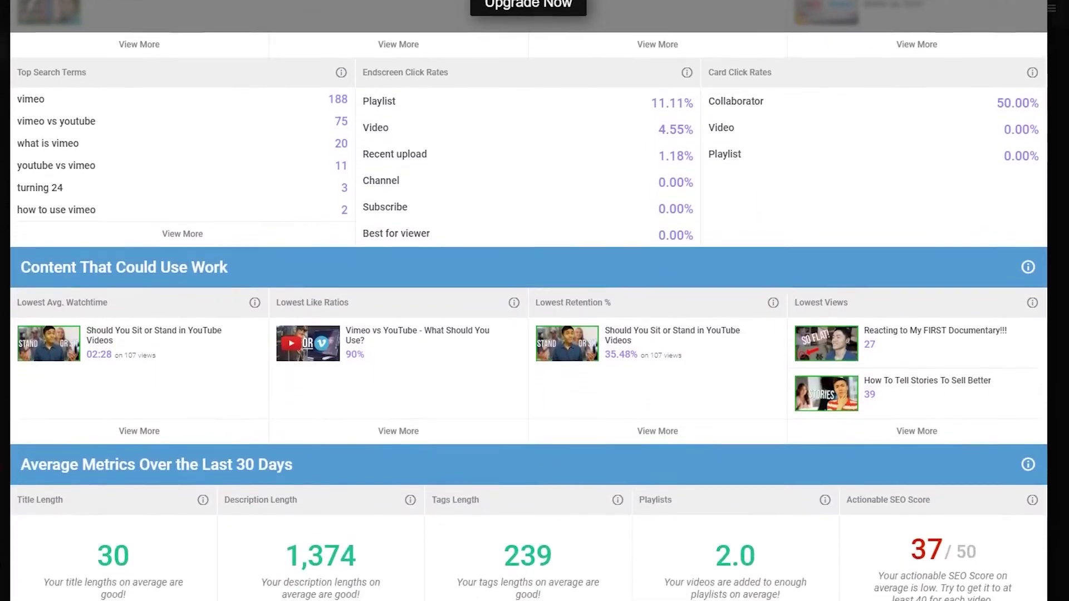
pyautogui.scroll(-1, 529, 312)
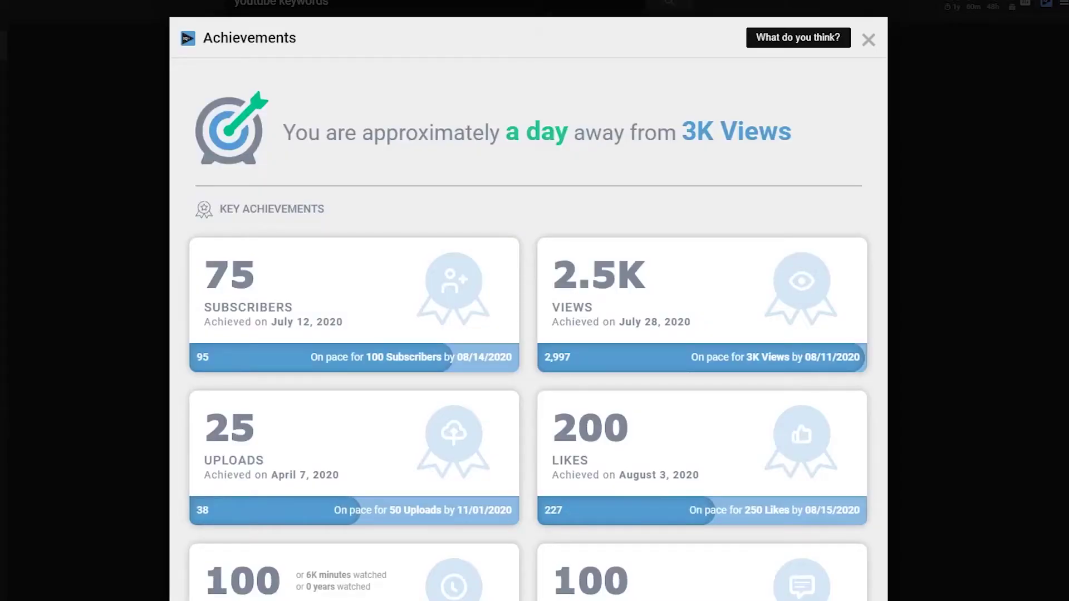
# Scroll Achievements past Key Achievements down to Top Performing Months
pyautogui.scroll(-3, 529, 312)
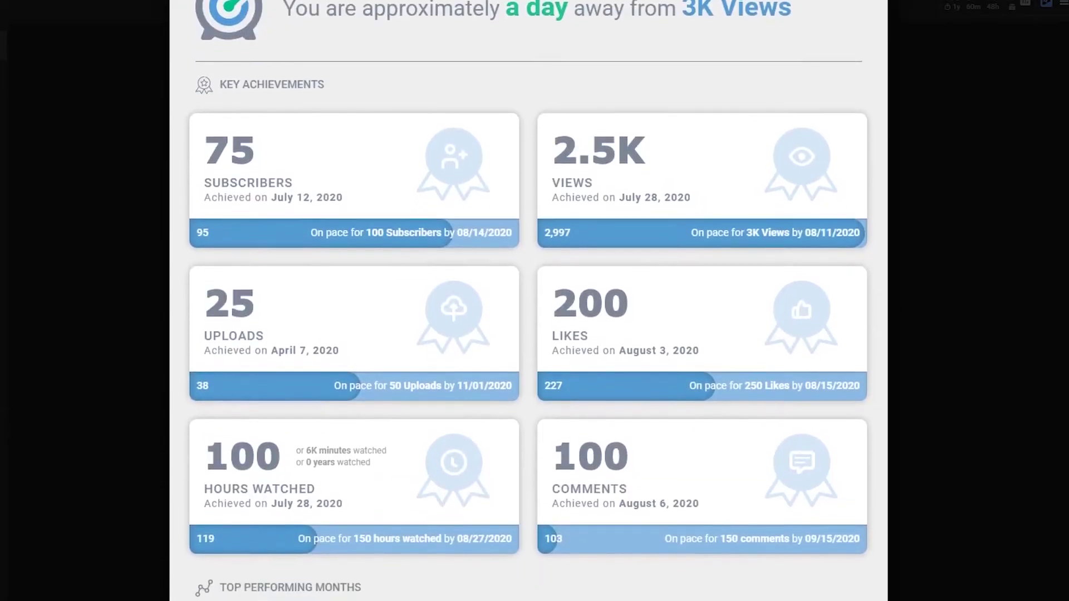
pyautogui.scroll(-3, 529, 300)
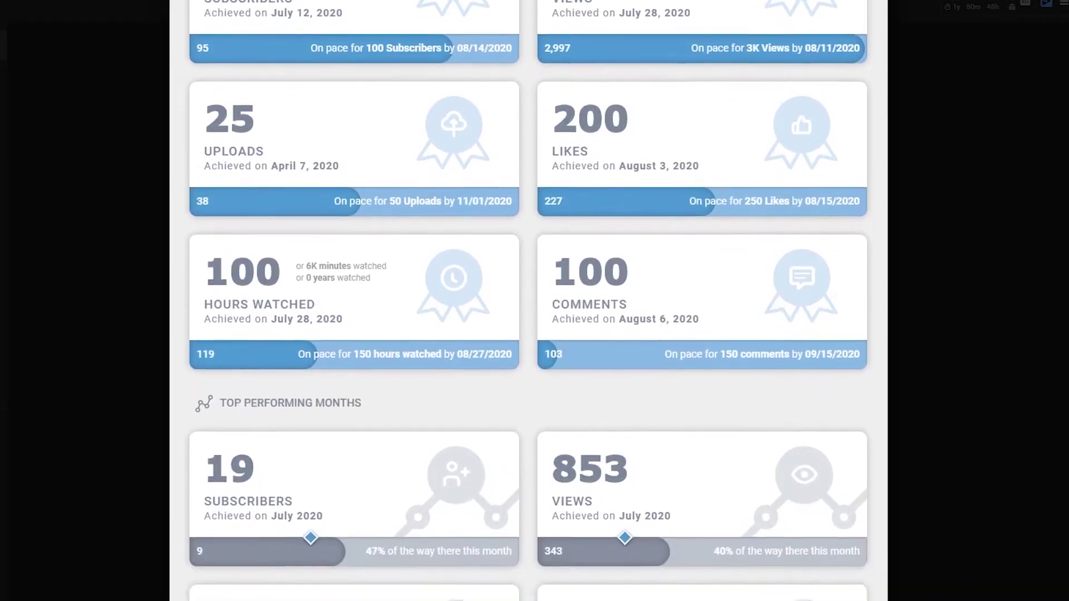
pyautogui.scroll(-3, 529, 301)
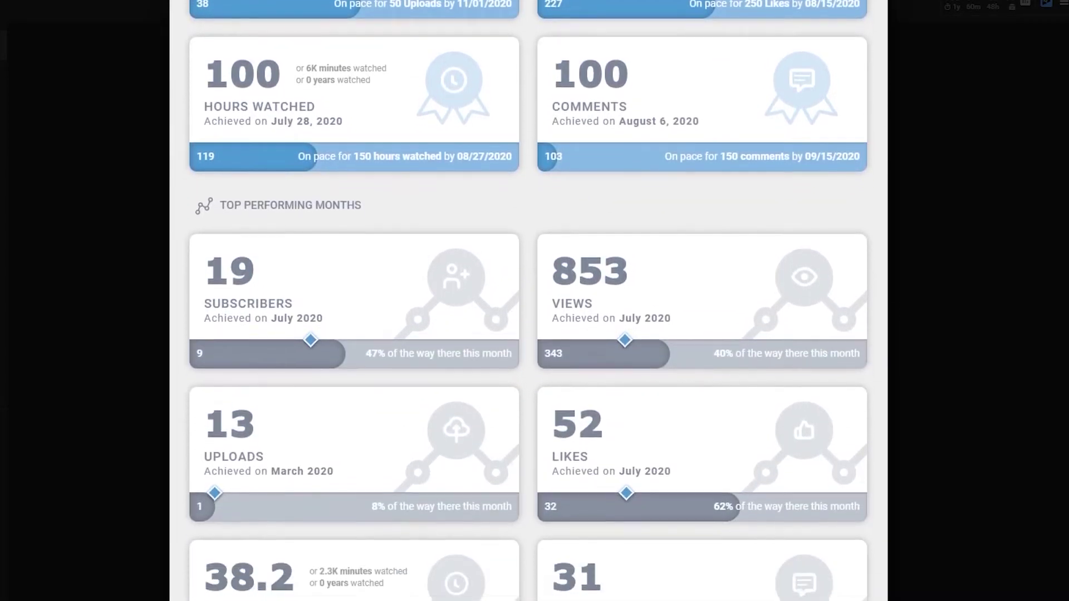
pyautogui.scroll(-3, 529, 301)
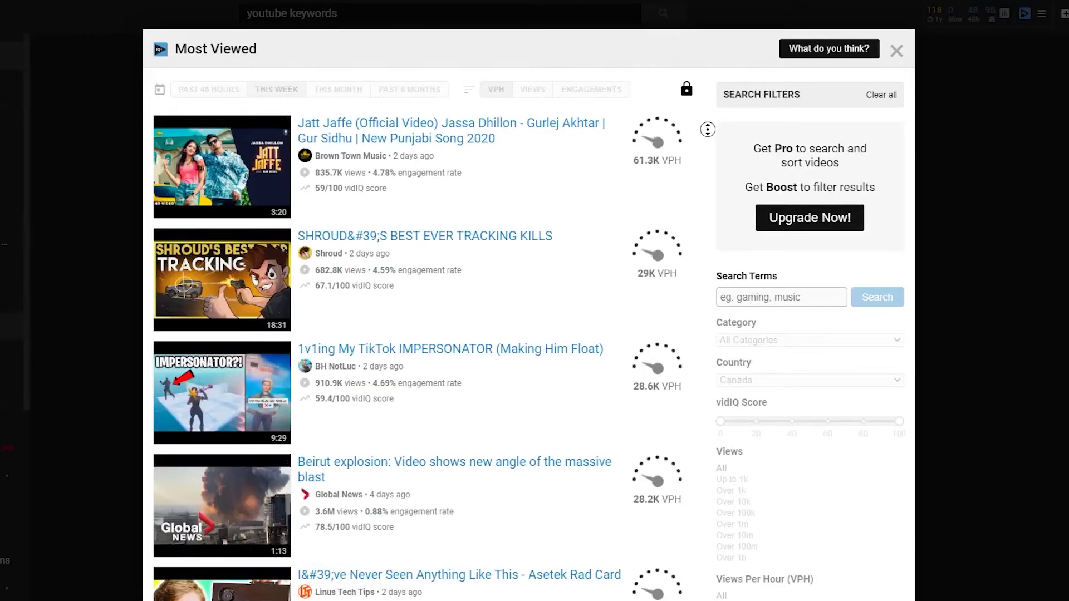
# Scroll through this week's Most Viewed videos and their views-per-hour, then search YouTube for 'youtube keywords'
pyautogui.scroll(-3, 708, 145)
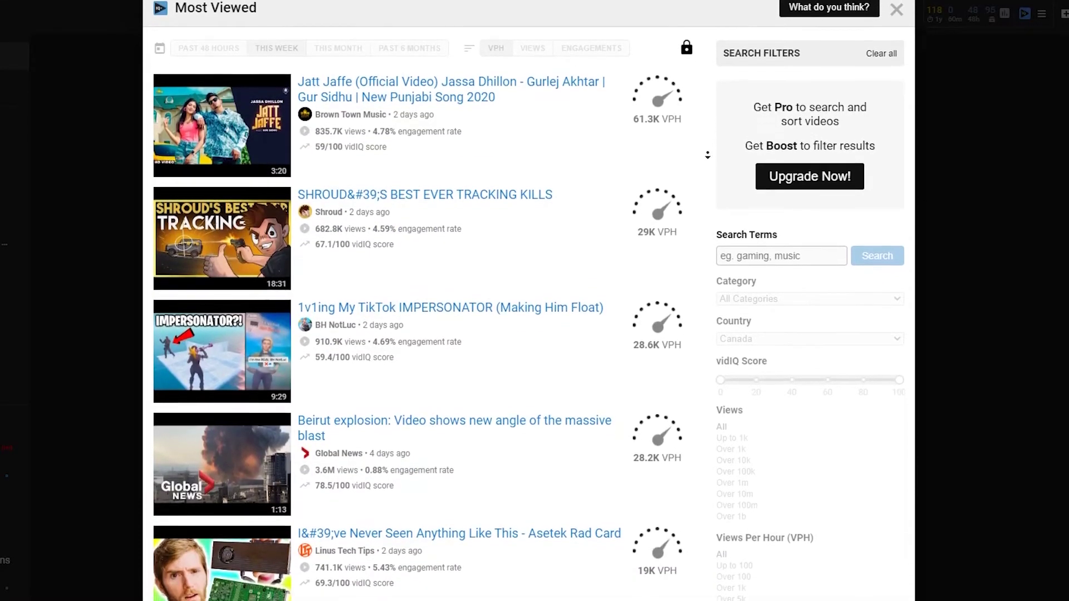
pyautogui.scroll(-5, 708, 159)
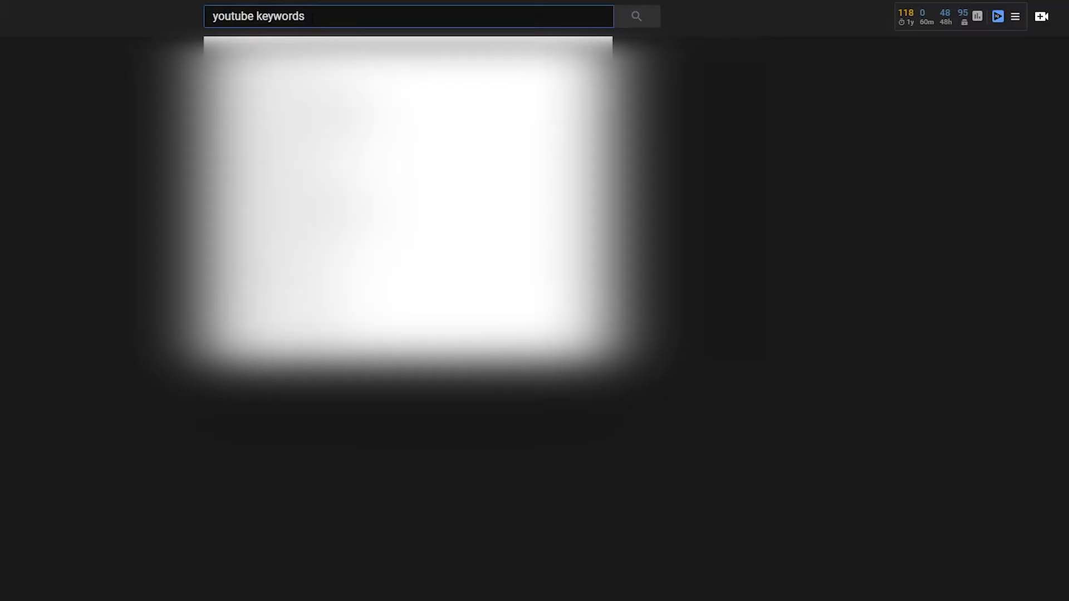
pyautogui.click(302, 39)
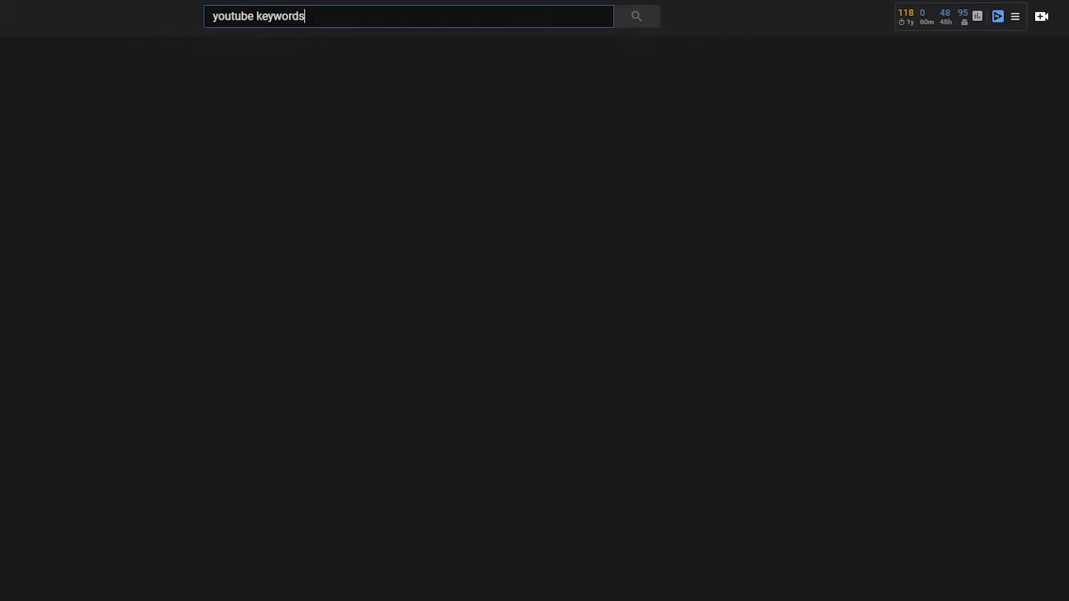